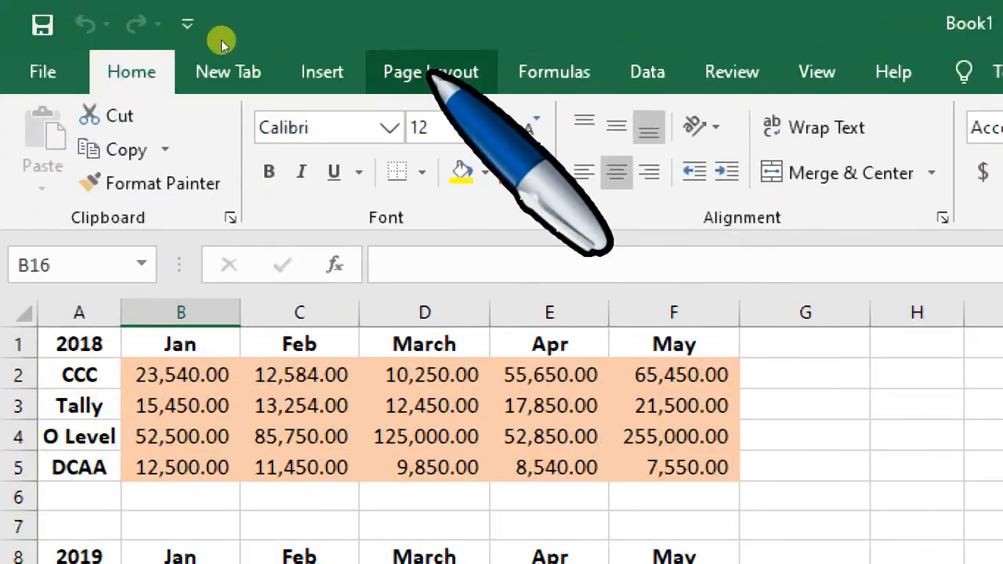
# Step: Start a Consolidate operation at cell B16 of the Total table, using the Sum function
pyautogui.click(648, 72)
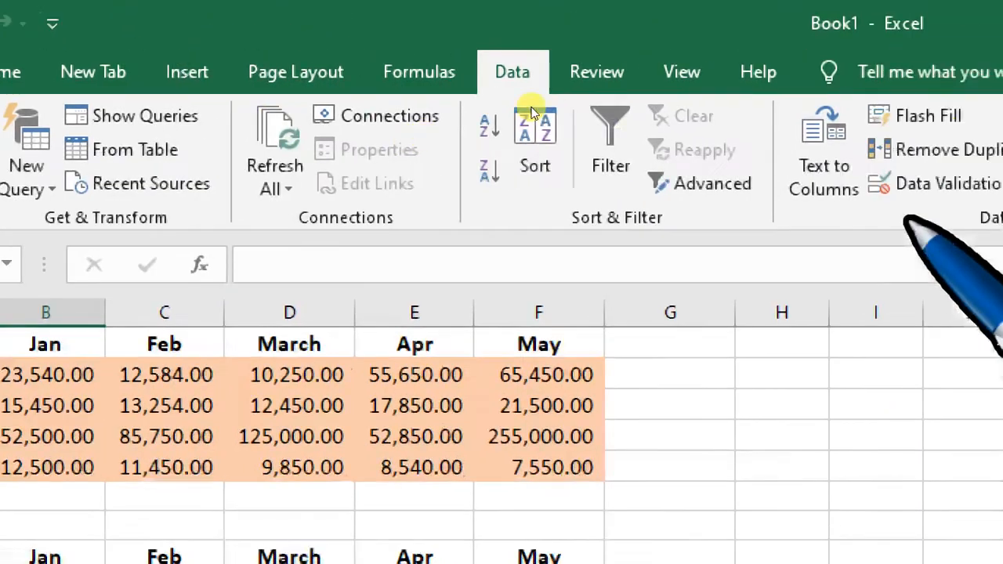
pyautogui.click(932, 124)
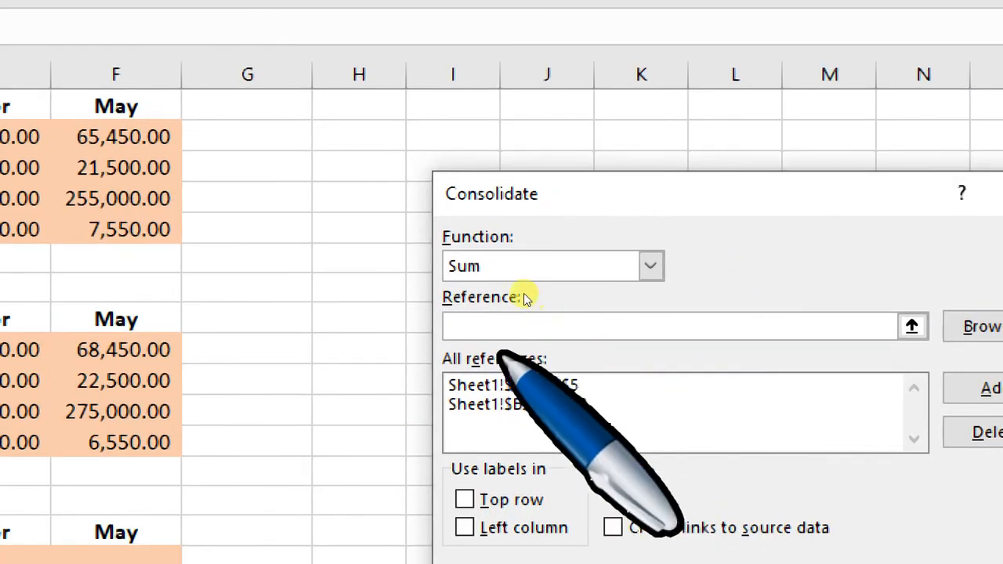
pyautogui.moveTo(616, 181); pyautogui.dragTo(416, 69)
pyautogui.click(451, 154)
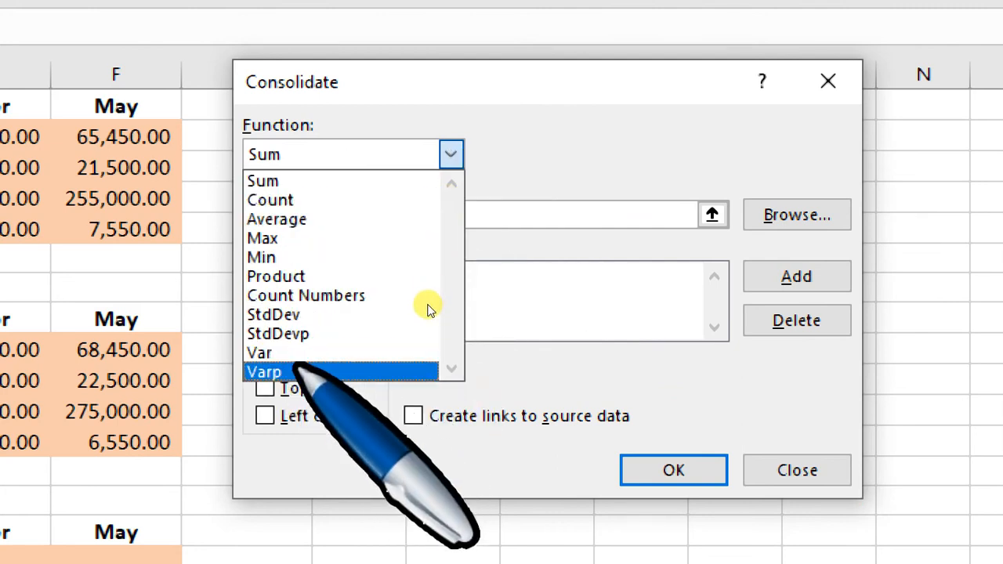
pyautogui.click(316, 180)
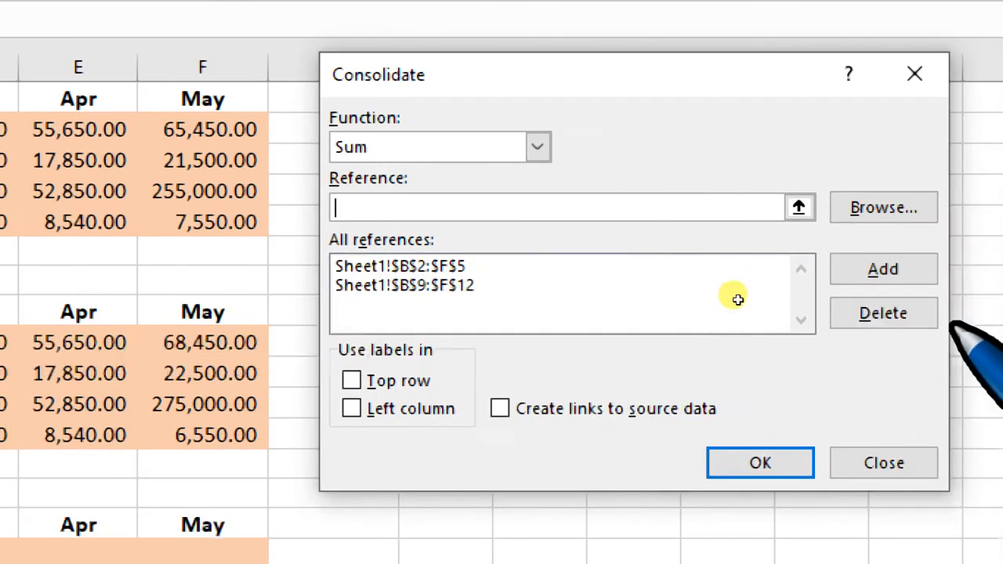
# Step: Delete the two existing Sheet1 references, B2:F5 and B9:F12, from the consolidation's reference list
pyautogui.click(407, 267)
pyautogui.click(883, 313)
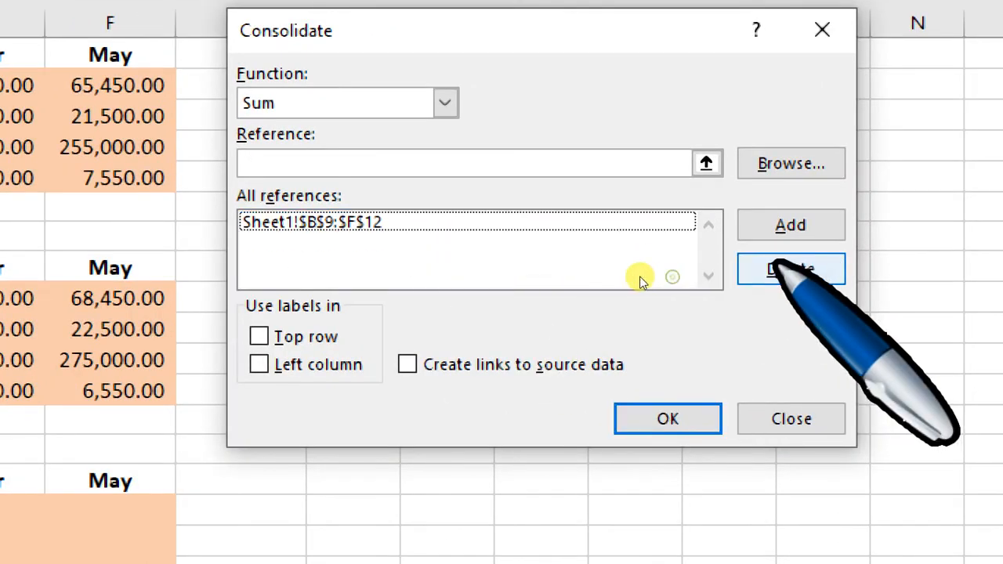
pyautogui.click(497, 252)
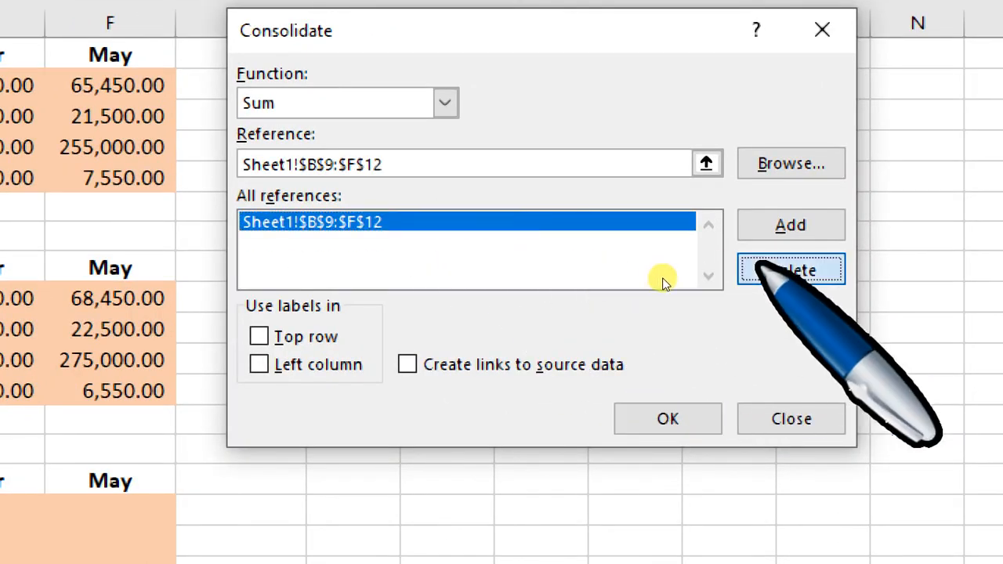
pyautogui.click(790, 270)
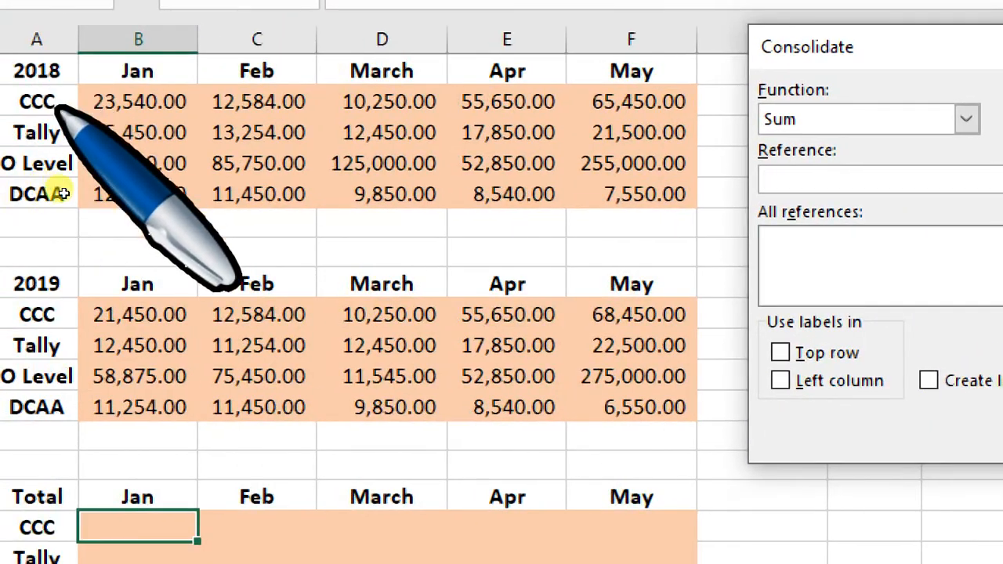
# Step: Add the 2018 range B2:F5 and the 2019 range B9:F12 as references and consolidate them into the Total table
pyautogui.moveTo(138, 102); pyautogui.dragTo(607, 197)
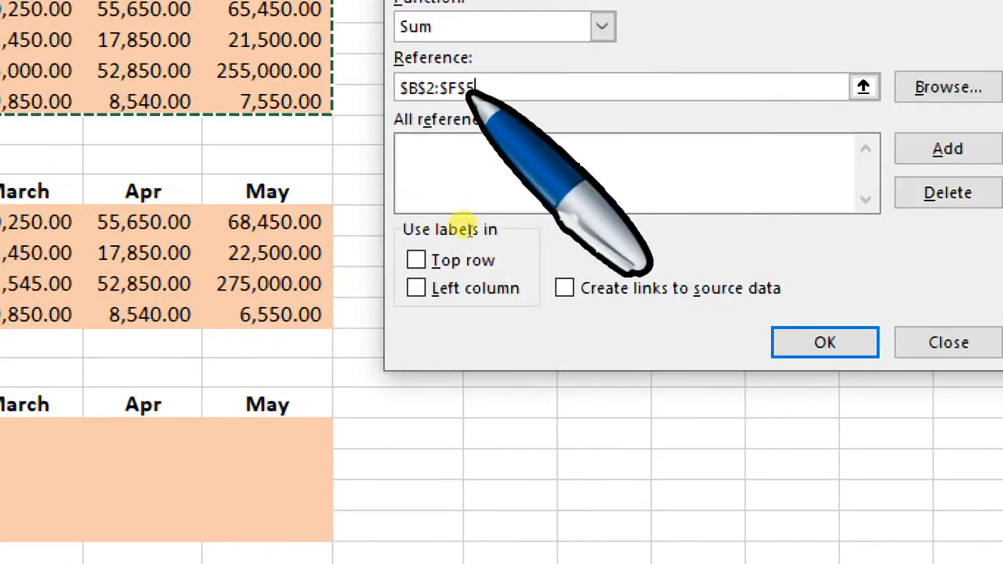
pyautogui.click(948, 149)
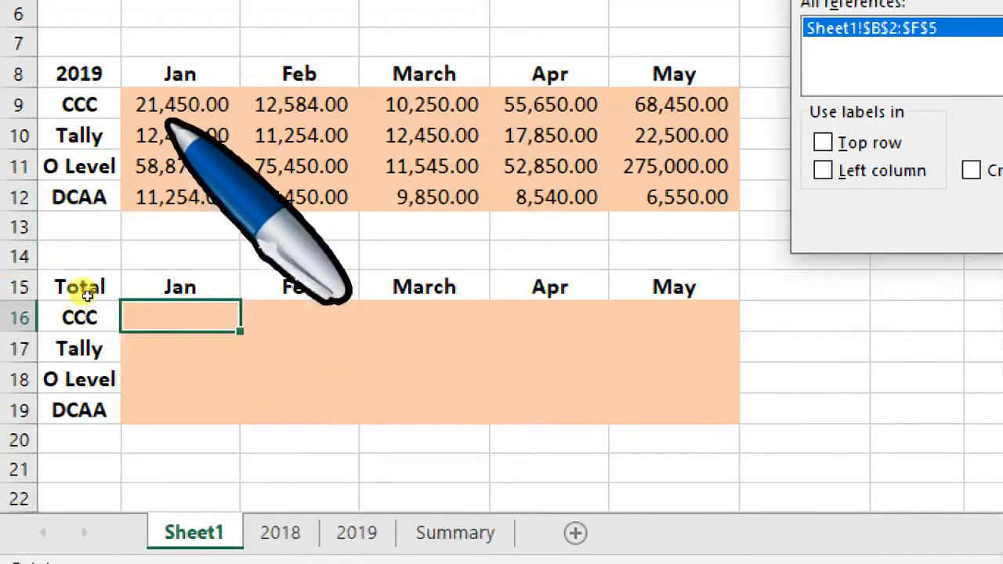
pyautogui.moveTo(178, 103); pyautogui.dragTo(694, 196)
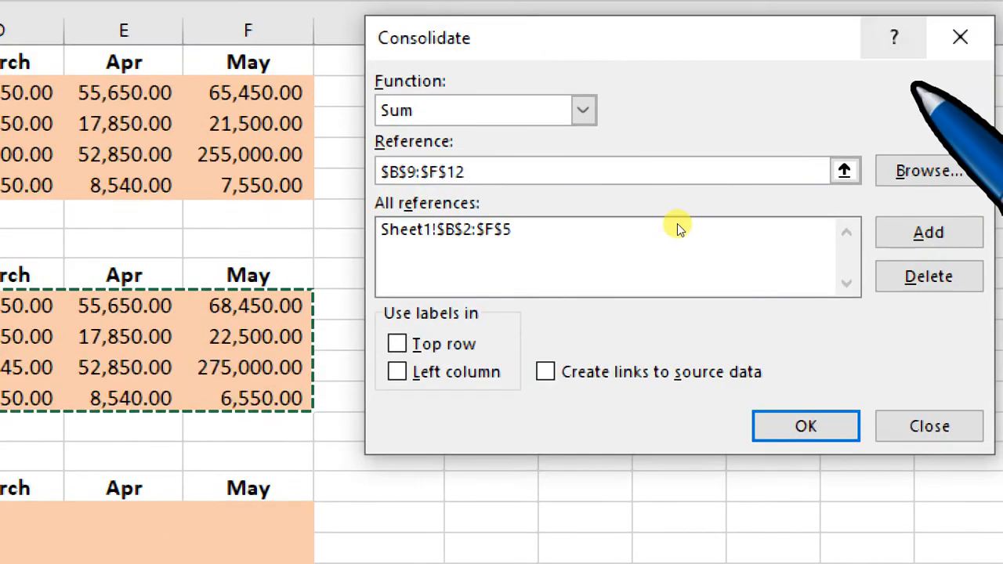
pyautogui.hotkey('alt', 'a')
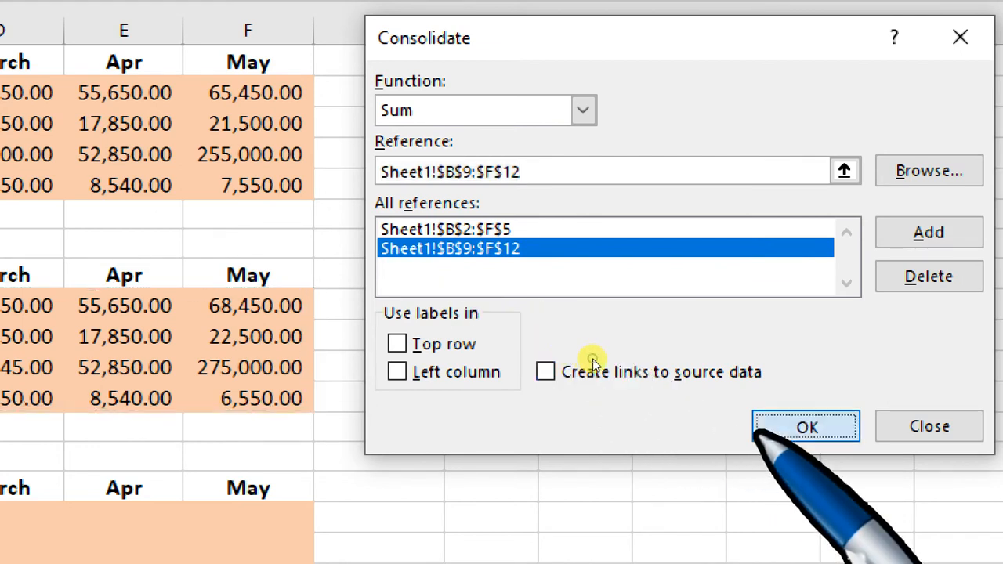
pyautogui.press('Return')
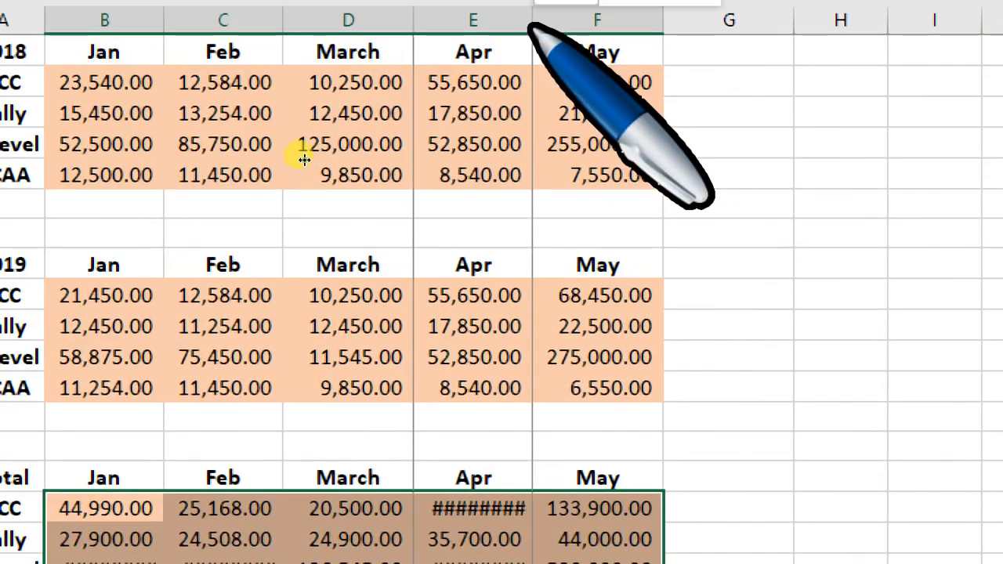
# Step: Auto-fit the widths of columns E, C and B to their contents
pyautogui.doubleClick(533, 21)
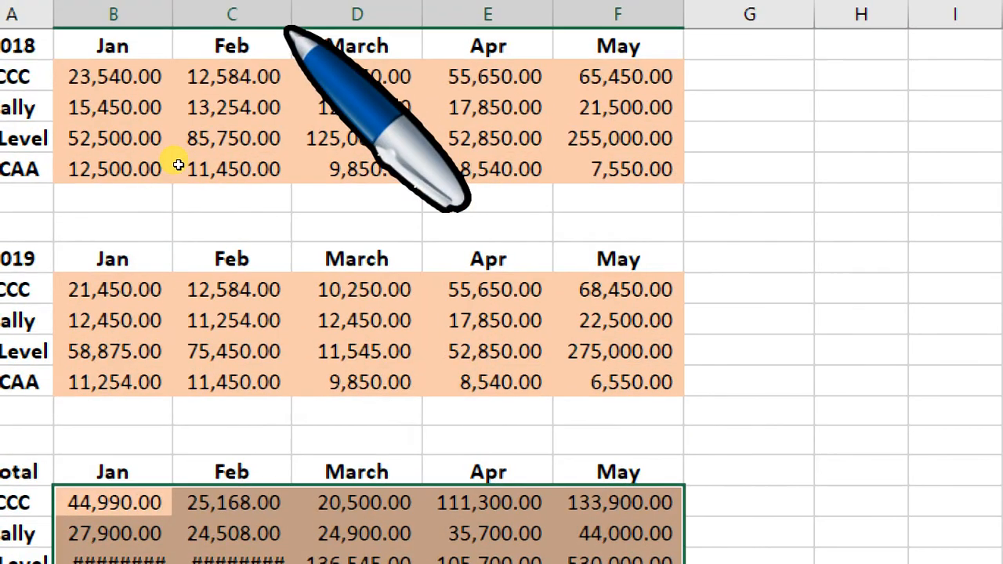
pyautogui.doubleClick(292, 19)
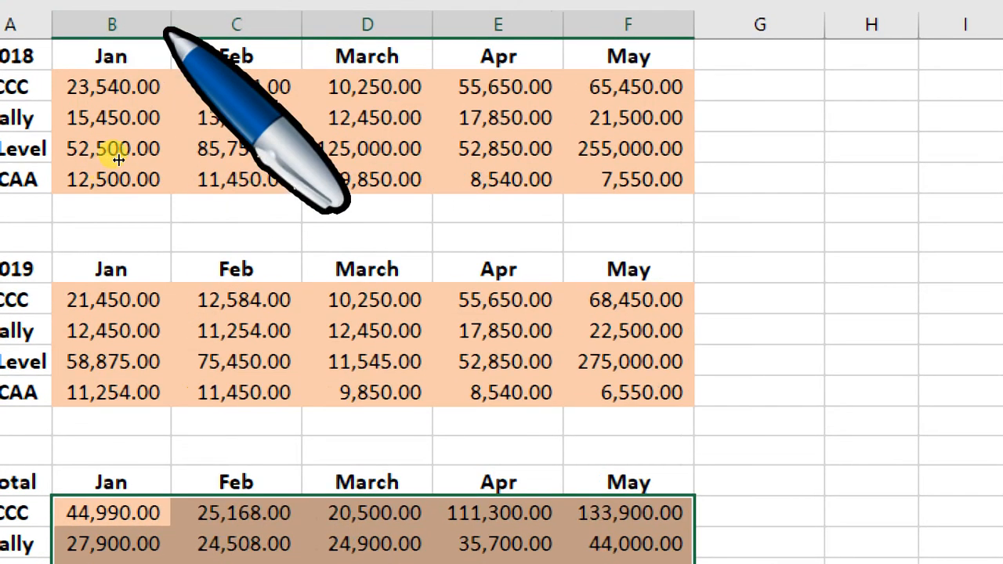
pyautogui.doubleClick(170, 29)
pyautogui.click(265, 444)
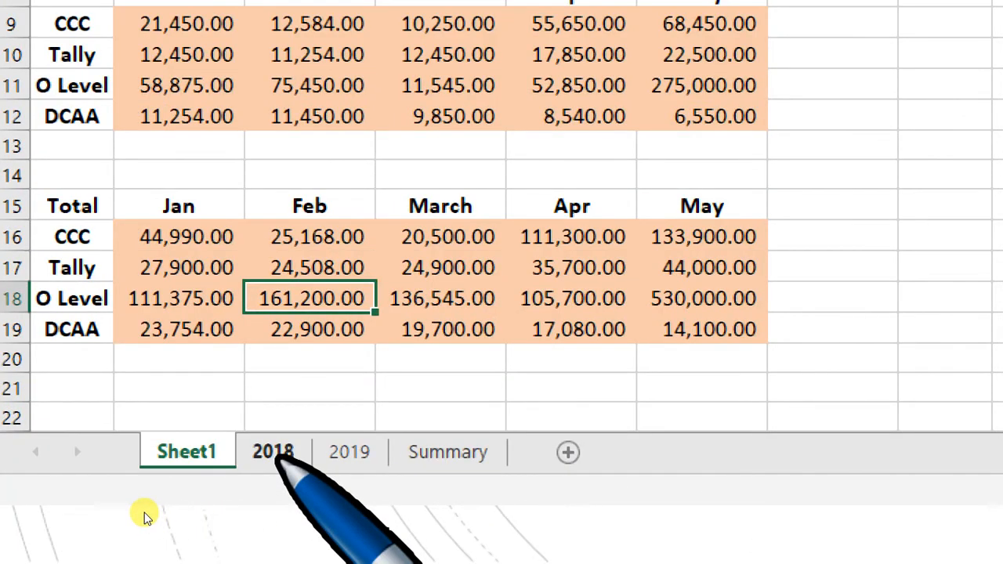
# Step: View the 2018 and 2019 sheets and switch to the Summary sheet
pyautogui.click(276, 454)
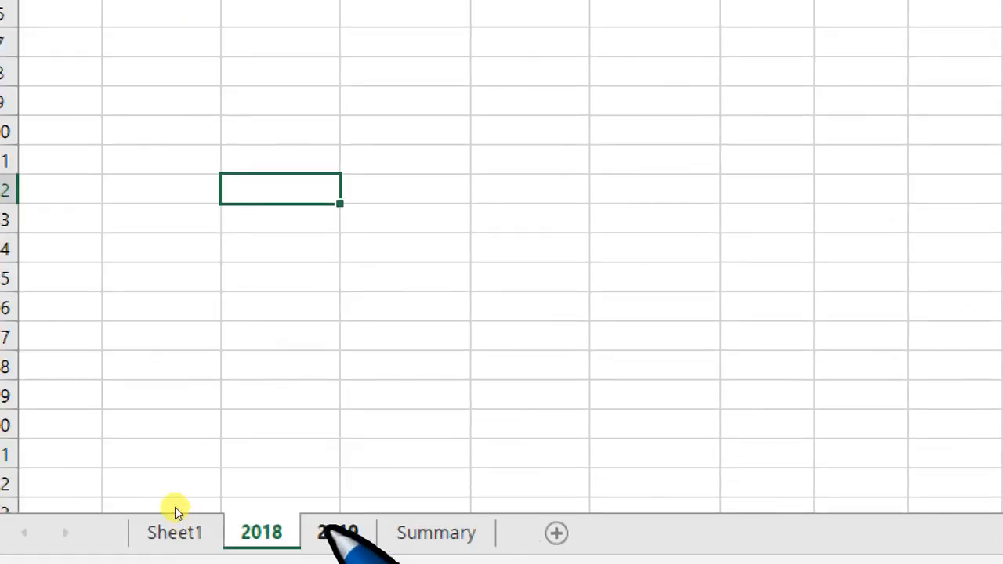
pyautogui.click(330, 530)
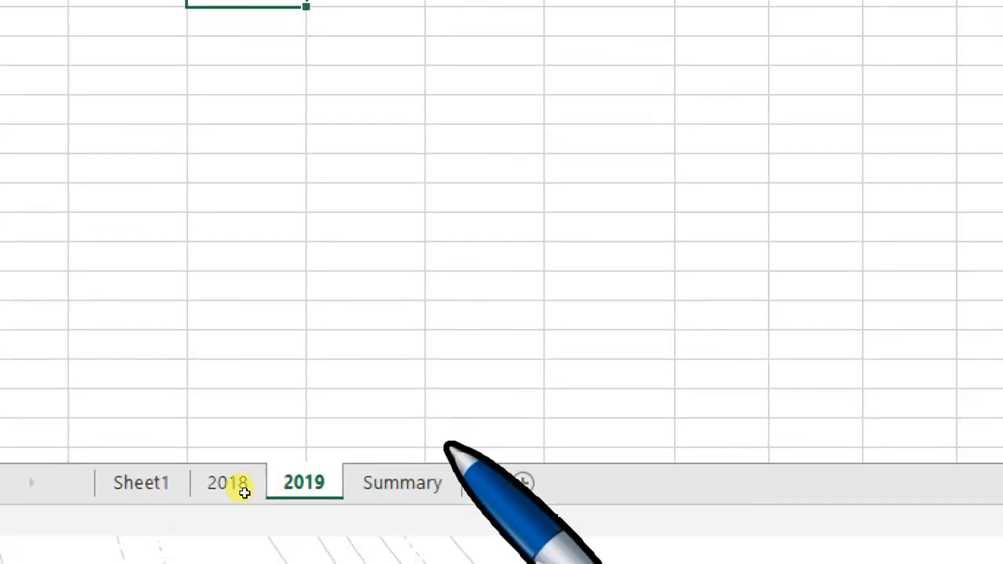
pyautogui.click(424, 476)
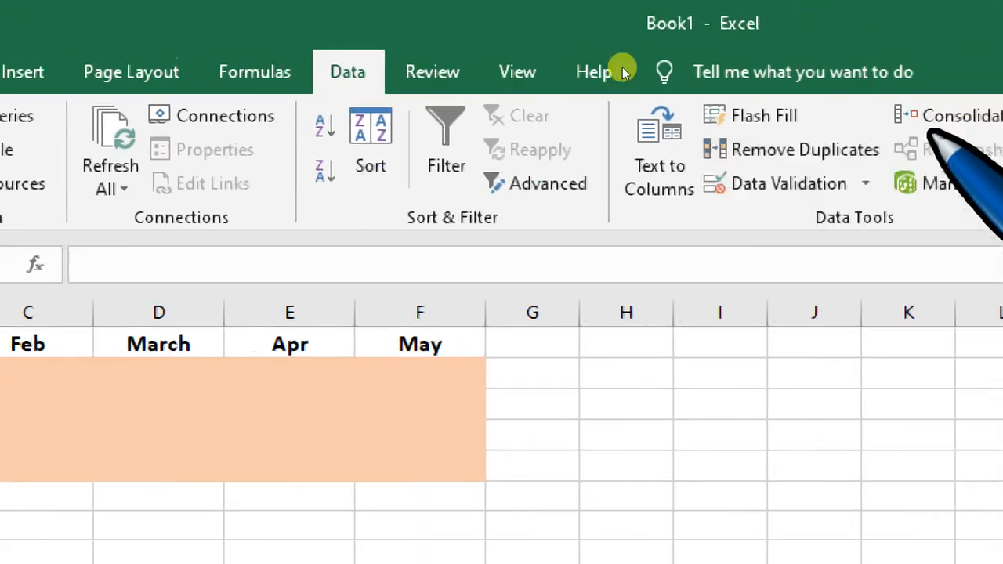
# Step: Start a Consolidate operation on the Summary sheet and delete the existing 2018 and 2019 B2:F5 references
pyautogui.click(945, 117)
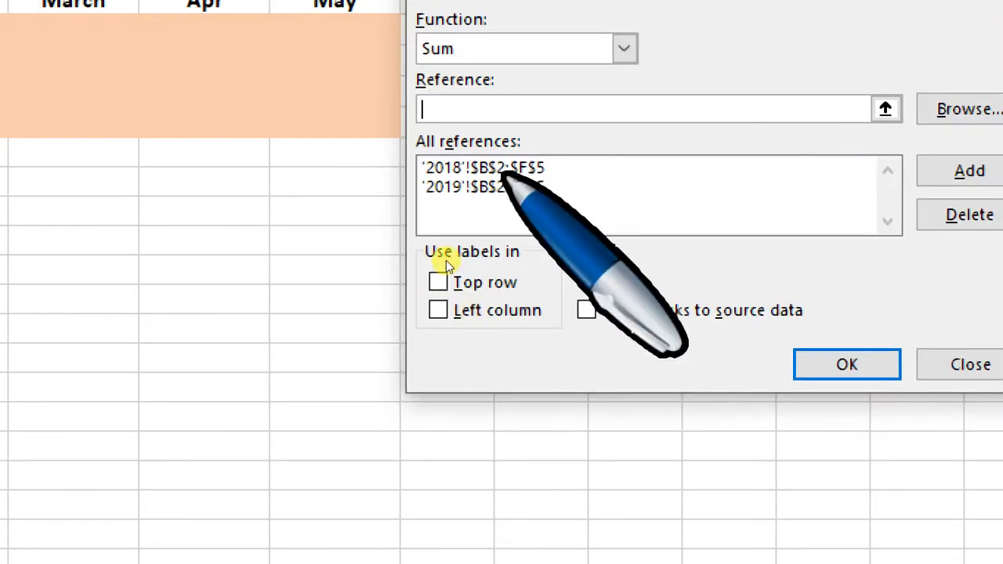
pyautogui.click(505, 187)
pyautogui.click(823, 168)
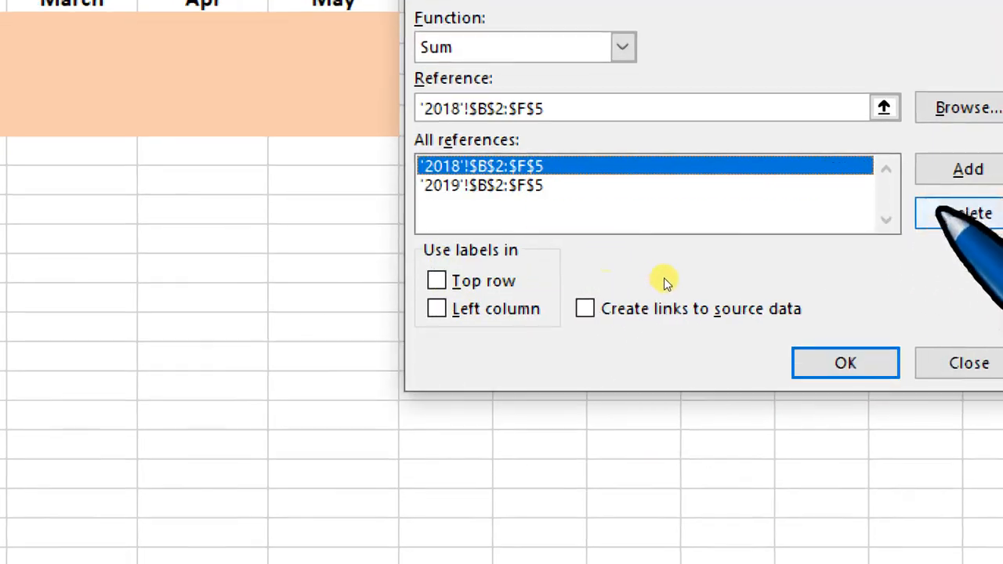
pyautogui.click(941, 214)
pyautogui.click(555, 166)
pyautogui.click(969, 213)
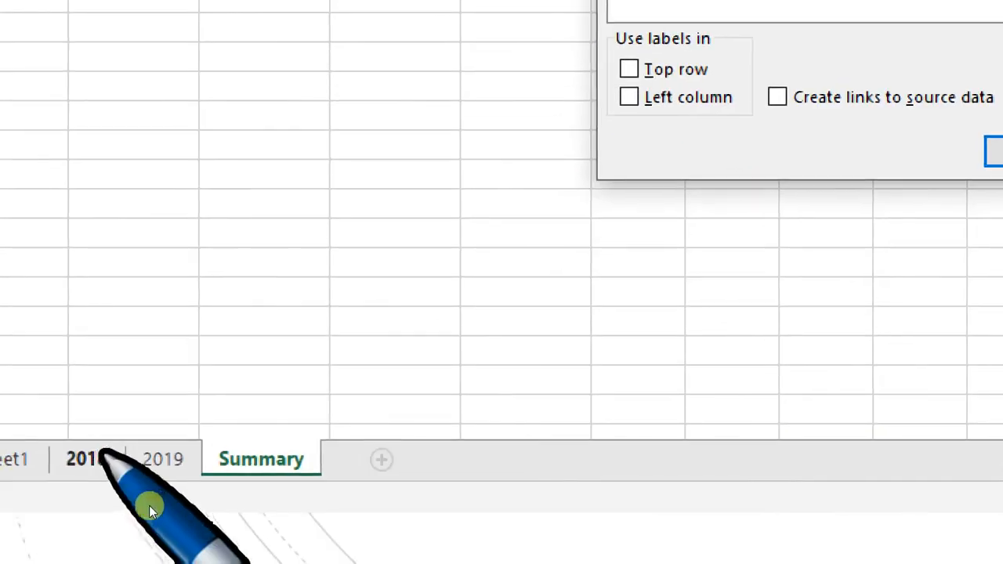
# Step: Add range B2:F5 from both the 2018 and 2019 sheets as references and consolidate their sums into the Summary sheet
pyautogui.click(86, 456)
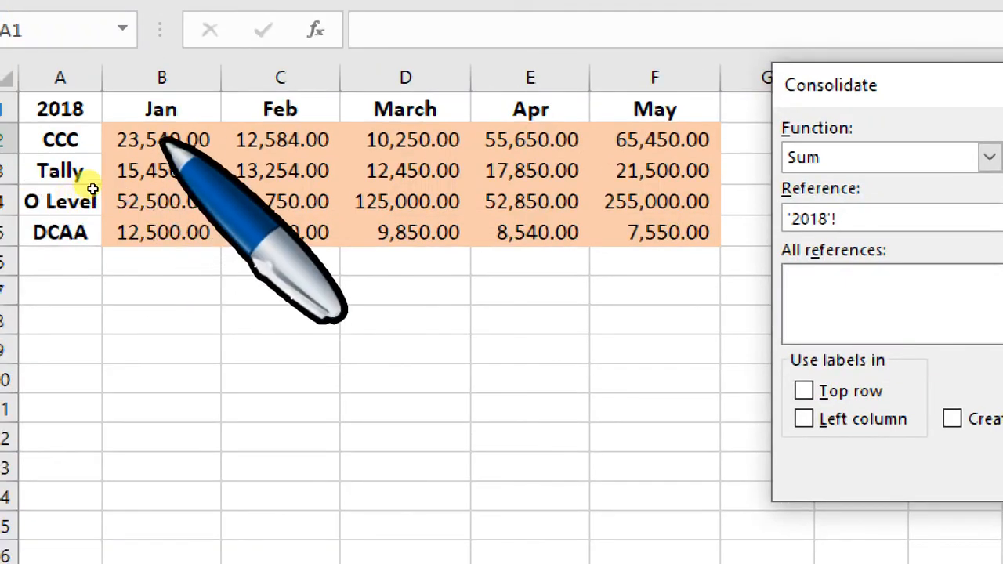
pyautogui.moveTo(157, 141); pyautogui.dragTo(592, 232)
pyautogui.moveTo(308, 232); pyautogui.dragTo(318, 227)
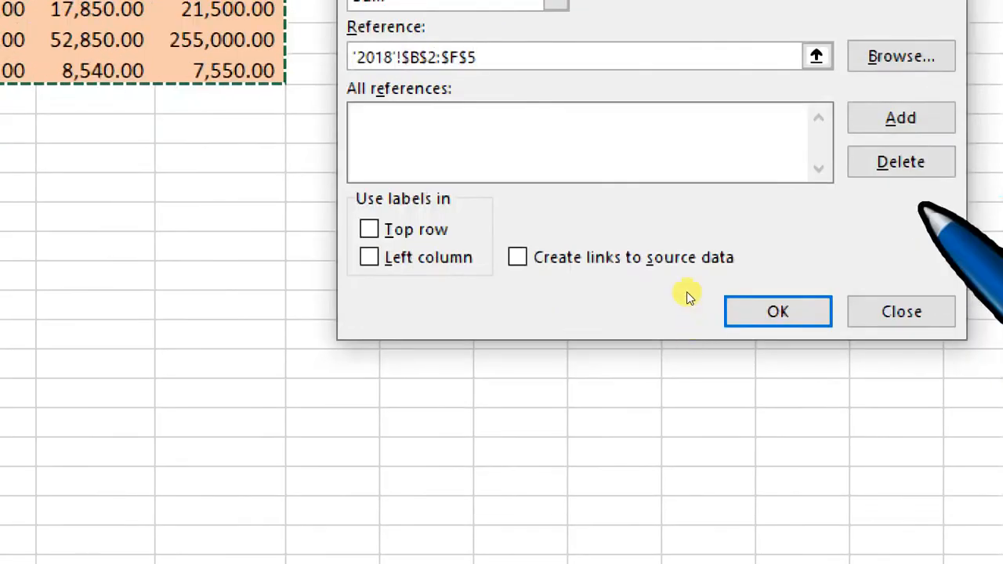
pyautogui.hotkey('alt', 'a')
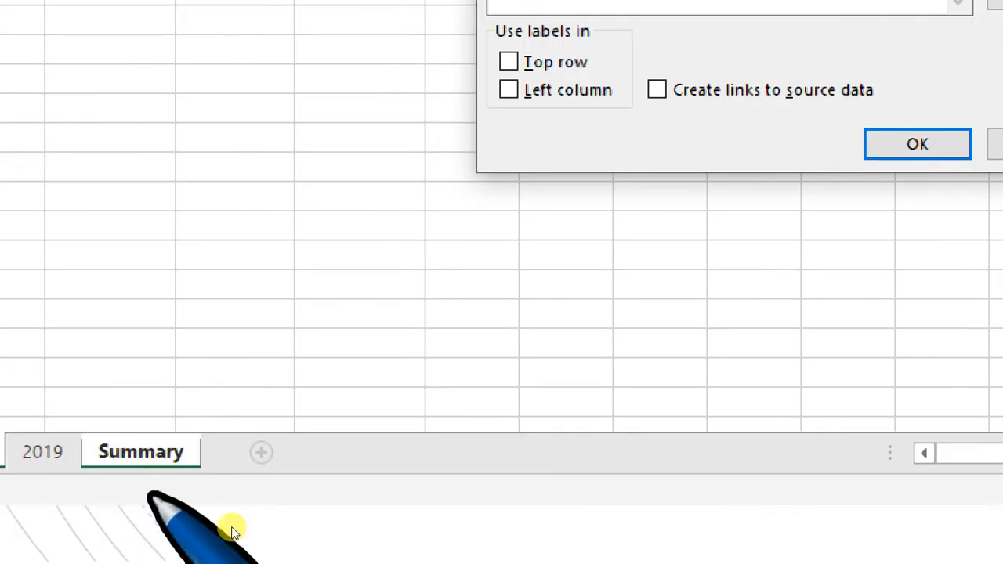
pyautogui.click(58, 455)
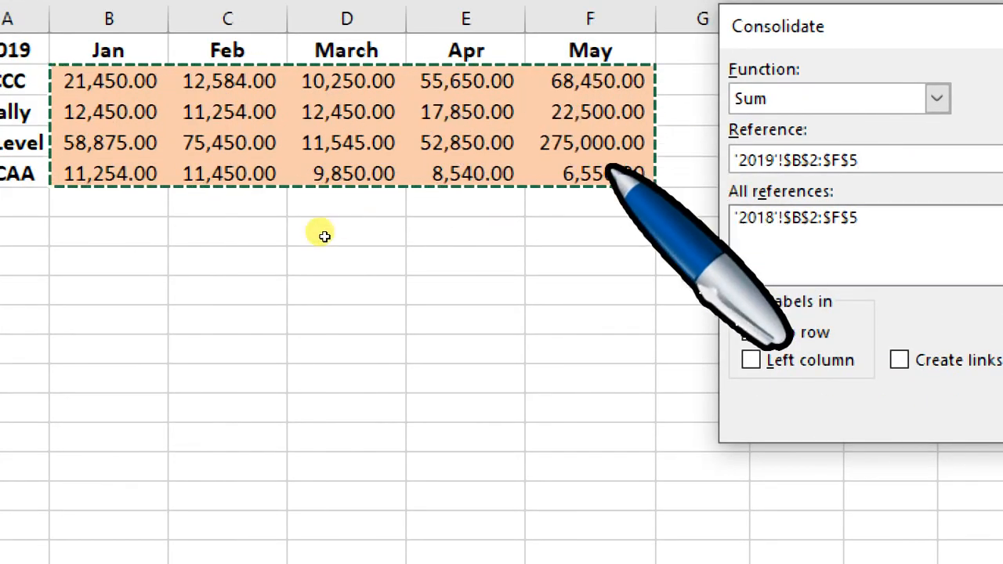
pyautogui.hotkey('alt', 'a')
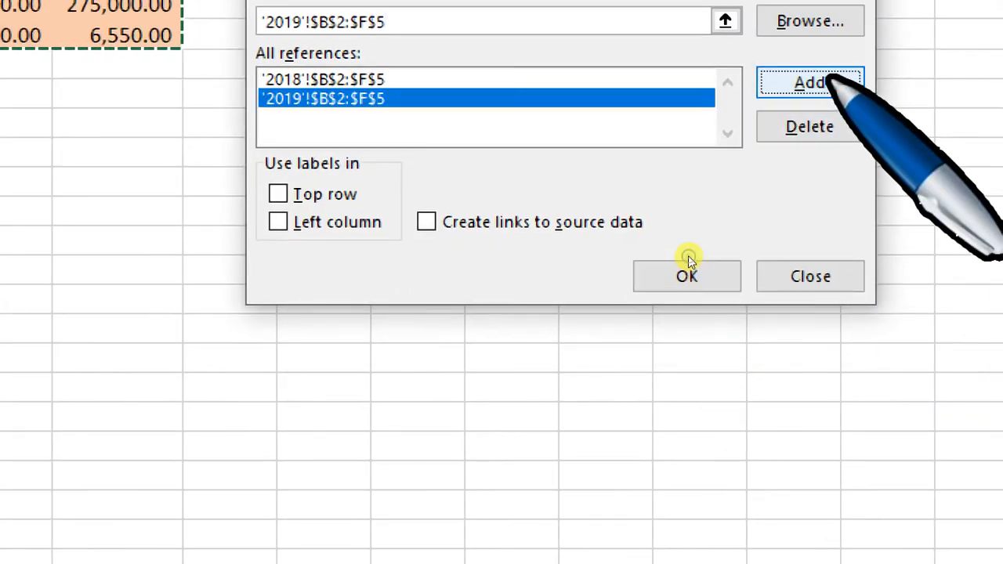
pyautogui.press('Return')
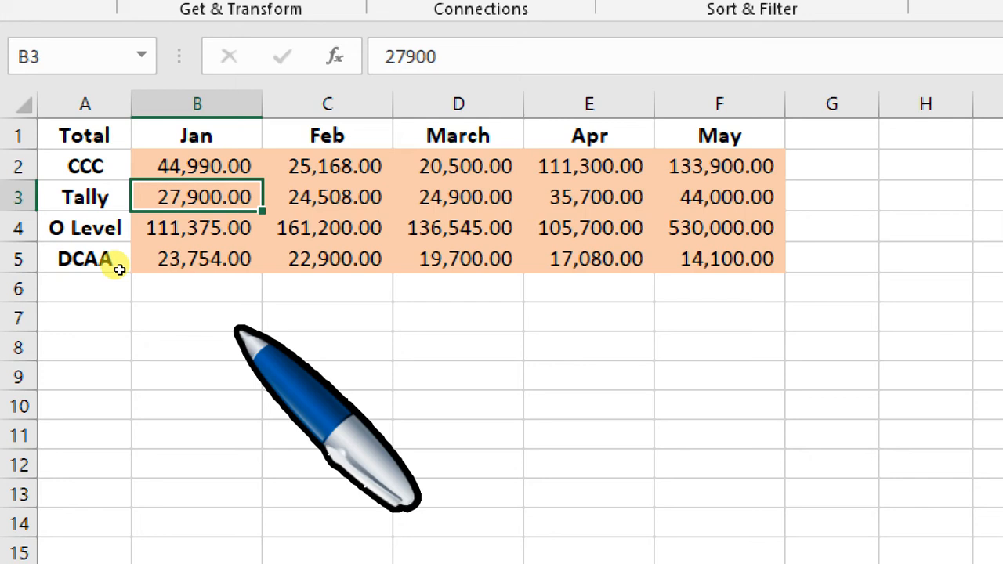
# Step: Close the Book1 workbook, saving its changes
pyautogui.hotkey('alt', 'f')
pyautogui.press('c')
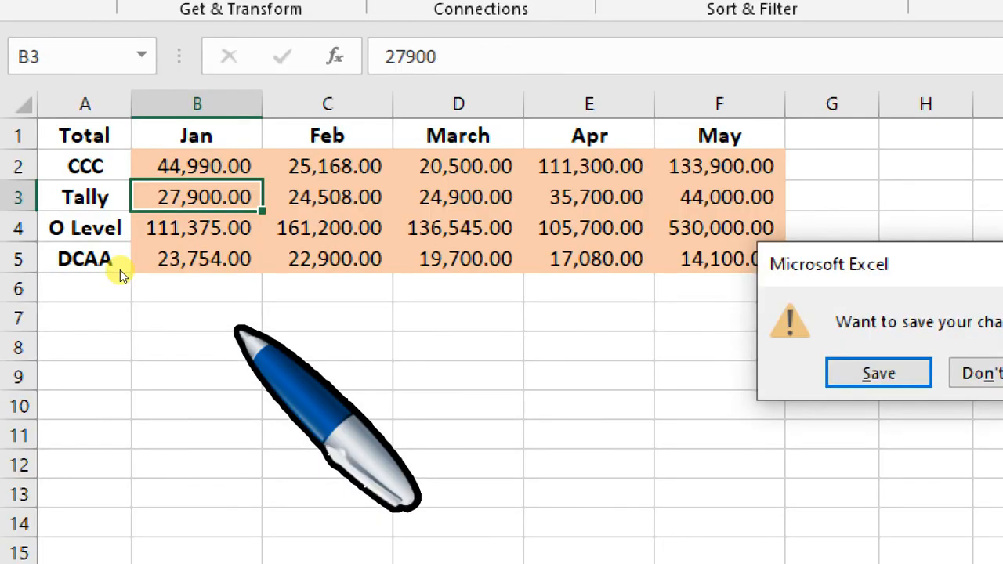
pyautogui.press('Return')
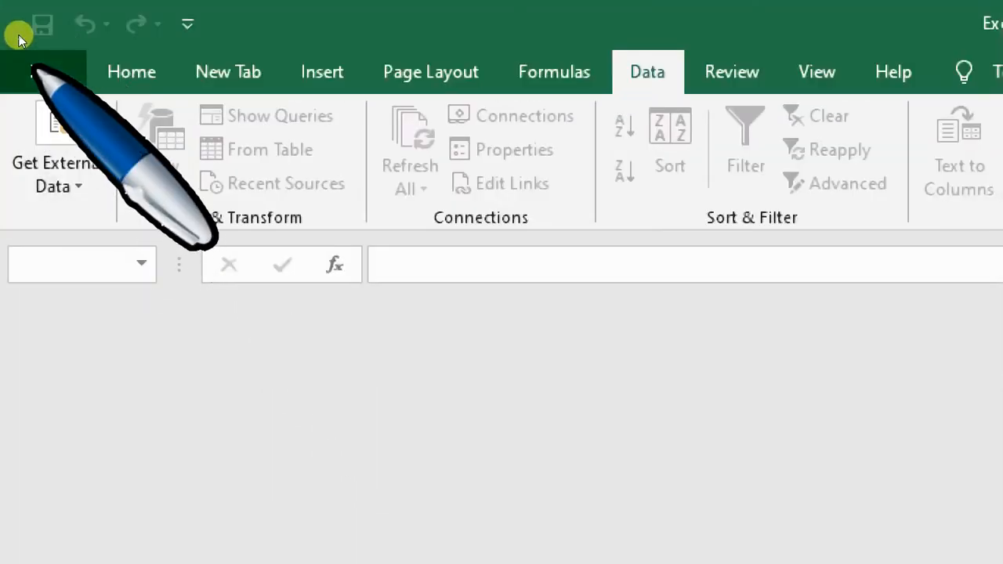
# Step: Open the 2018, 2019 and Summary workbooks from the recent files
pyautogui.click(24, 63)
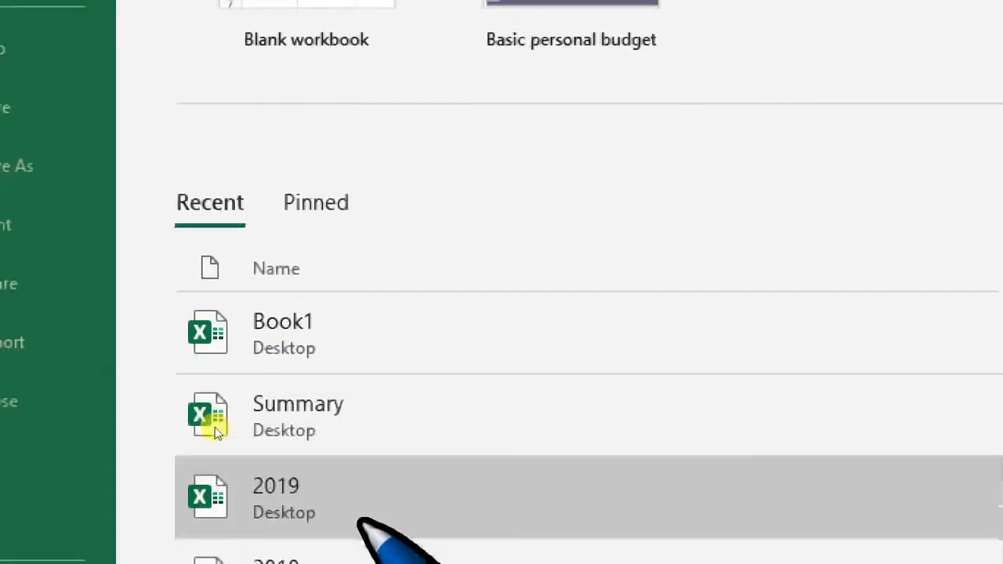
pyautogui.click(209, 443)
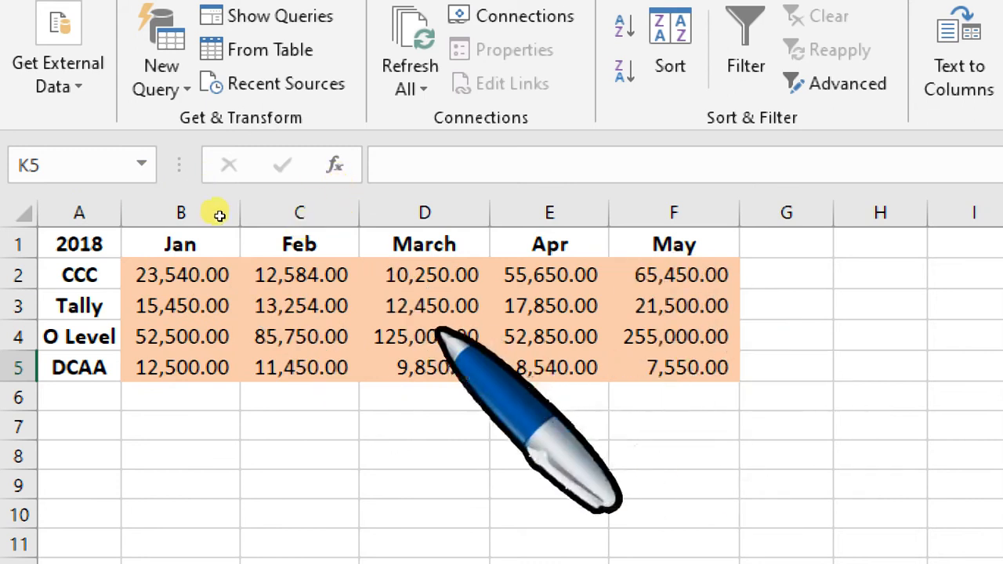
pyautogui.hotkey('alt', 'f')
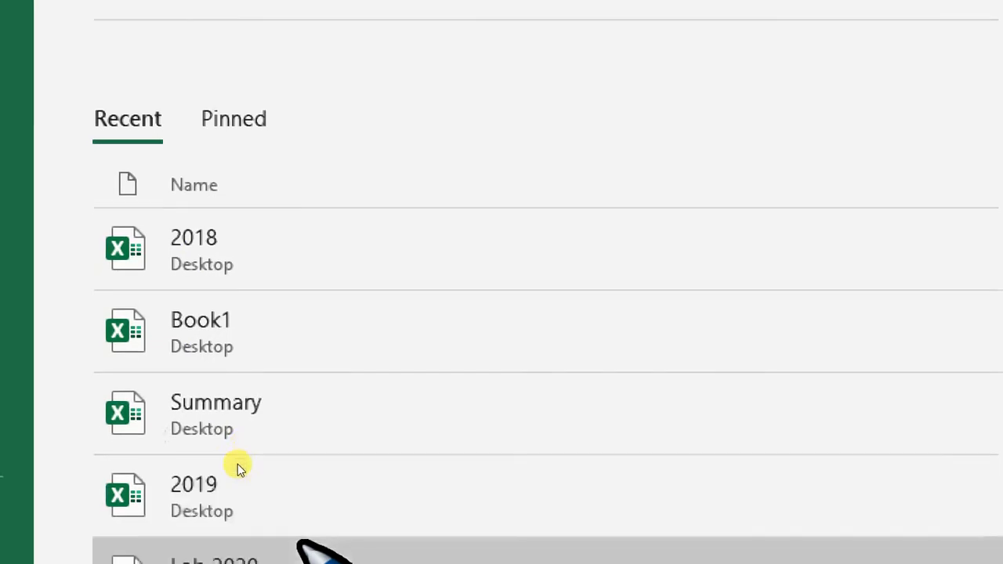
pyautogui.click(226, 470)
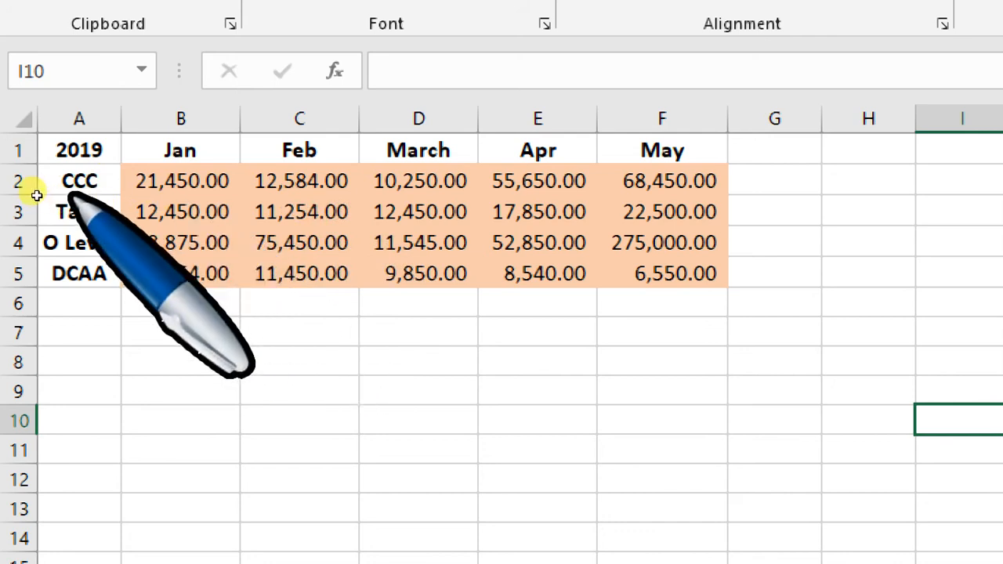
pyautogui.hotkey('alt', 'f')
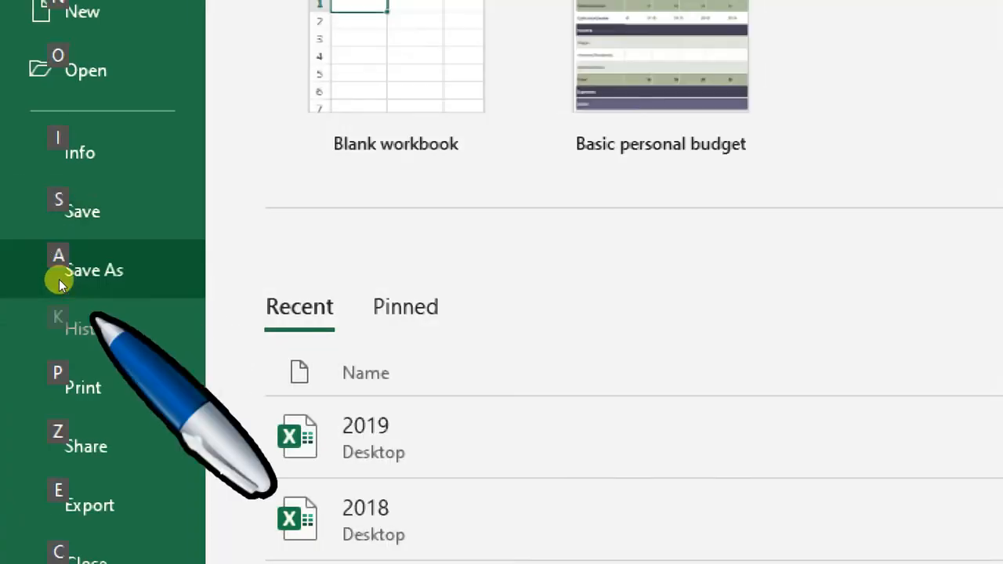
pyautogui.click(301, 537)
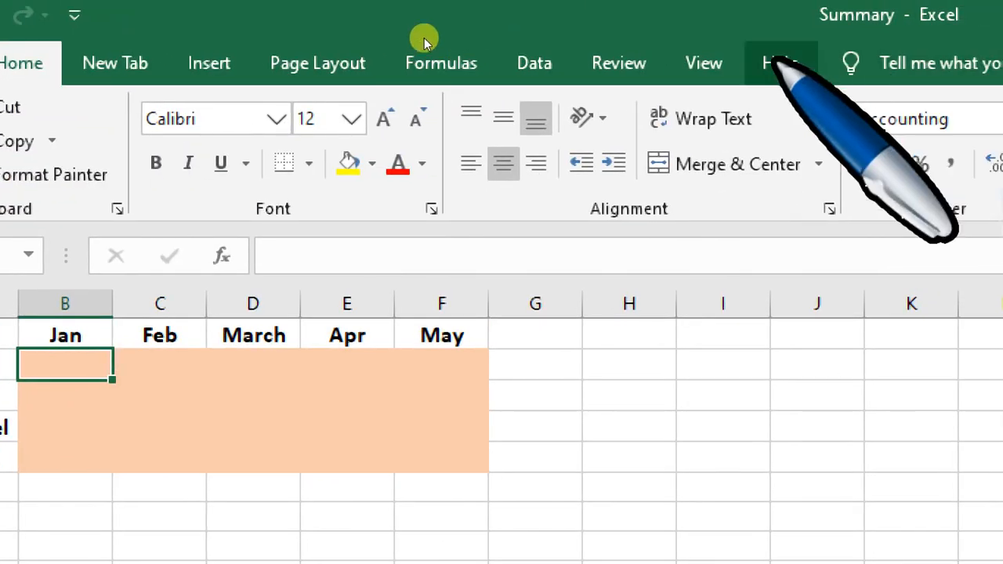
# Step: Arrange the open Summary, 2019 and 2018 workbook windows as tiled and collapse the ribbon in the Summary window
pyautogui.click(709, 63)
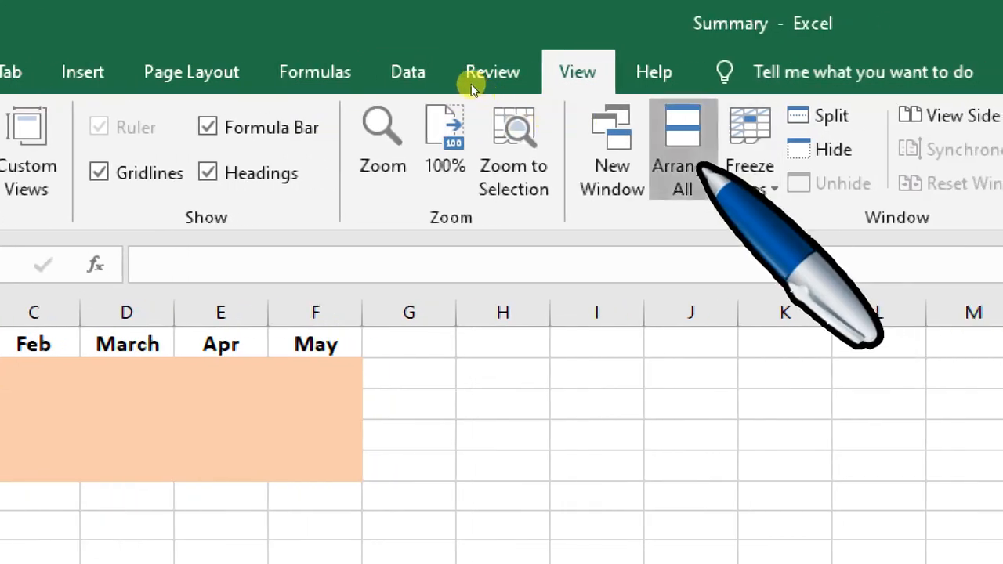
pyautogui.click(707, 170)
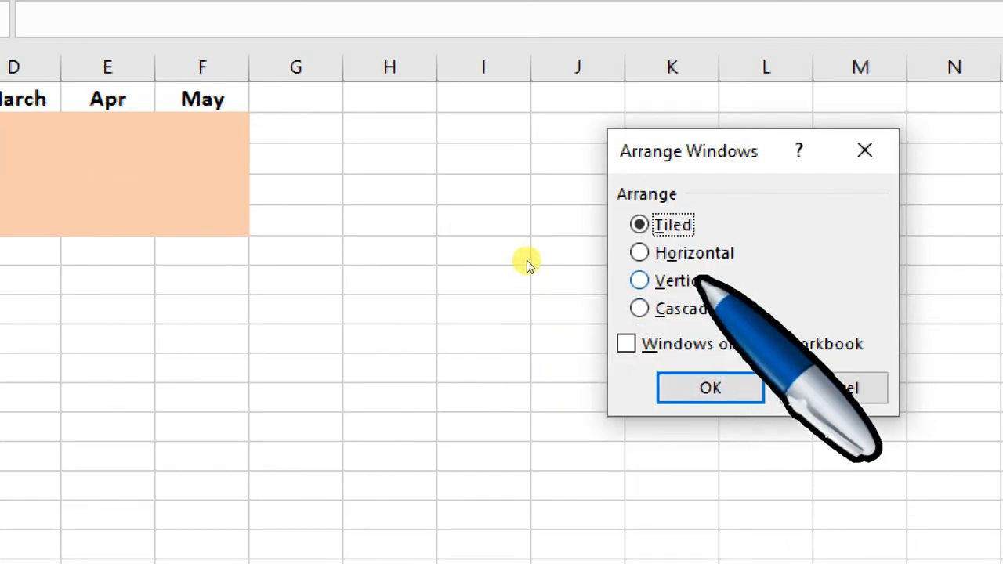
pyautogui.click(670, 386)
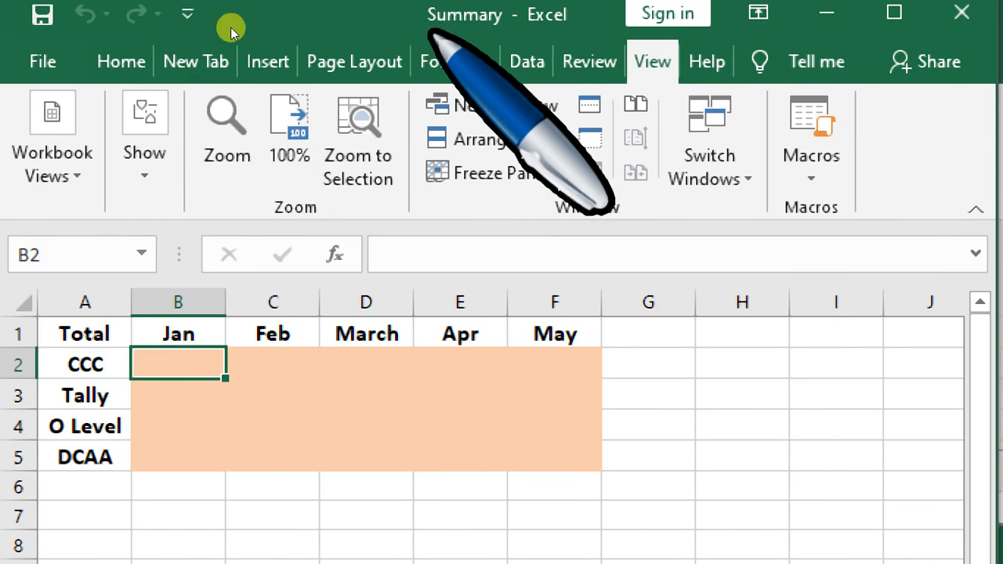
pyautogui.click(526, 62)
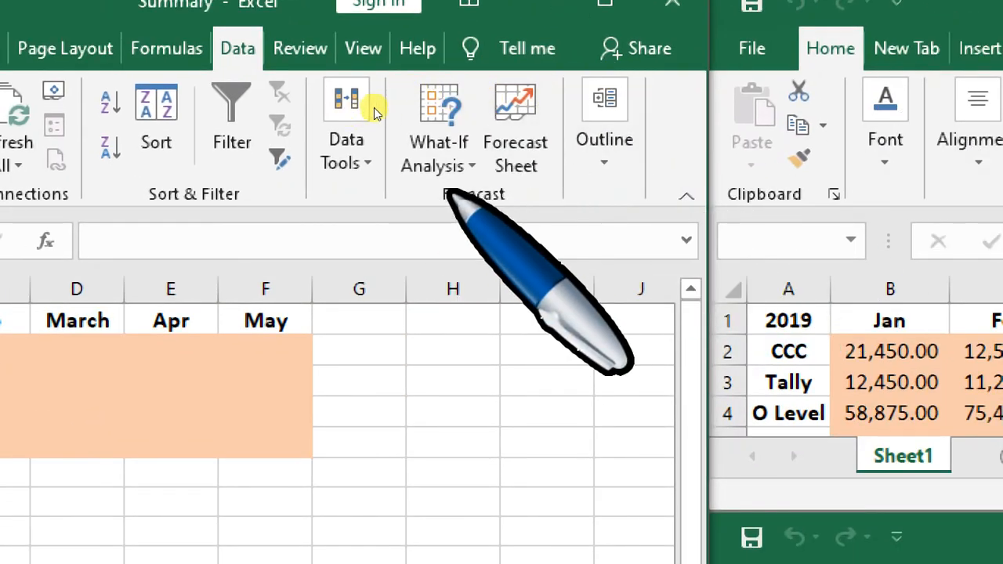
pyautogui.click(695, 194)
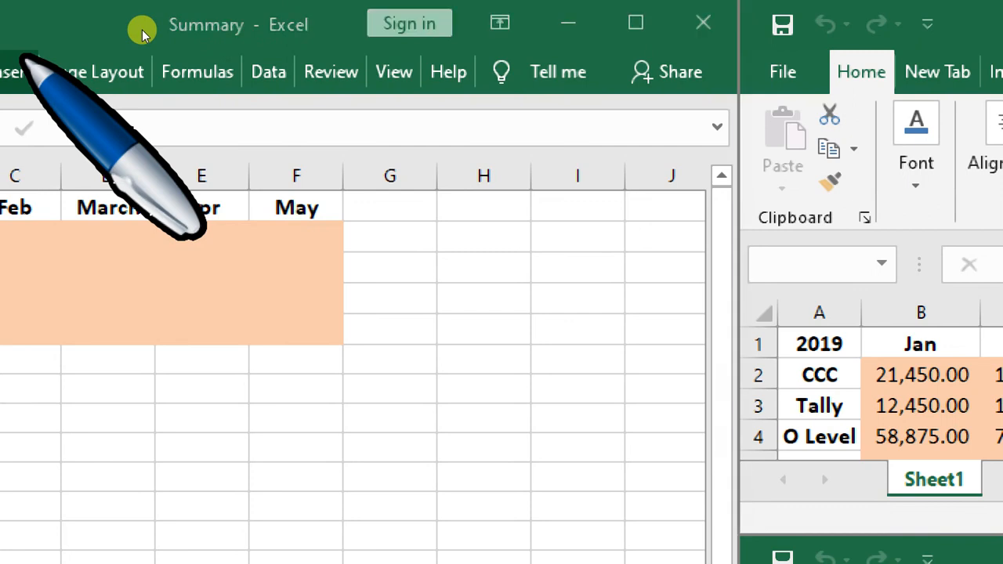
pyautogui.hotkey('alt', 'Tab')
pyautogui.press('Tab')
pyautogui.hotkey('alt', 'Tab')
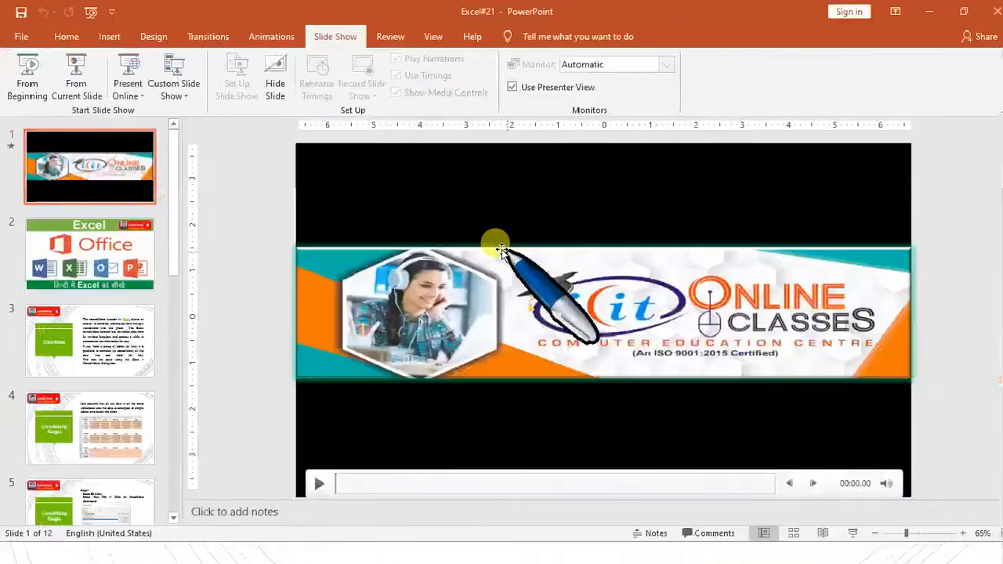
pyautogui.hotkey('alt', 'Tab')
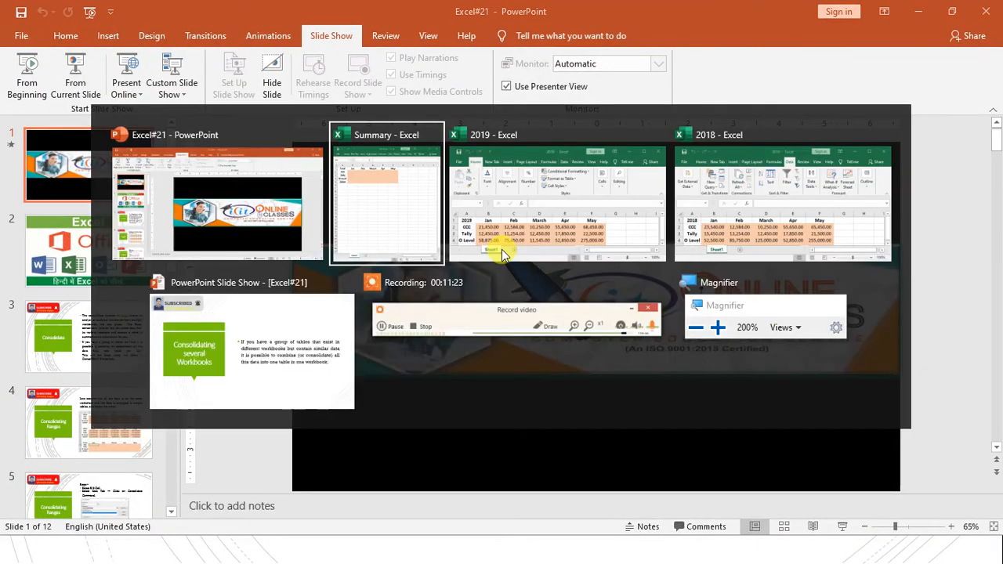
pyautogui.click(576, 290)
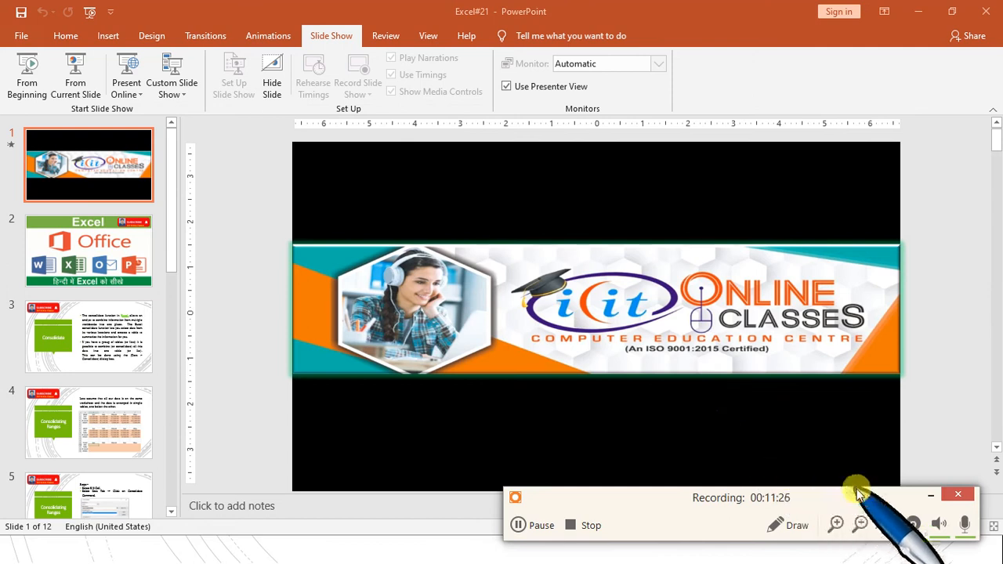
pyautogui.click(553, 527)
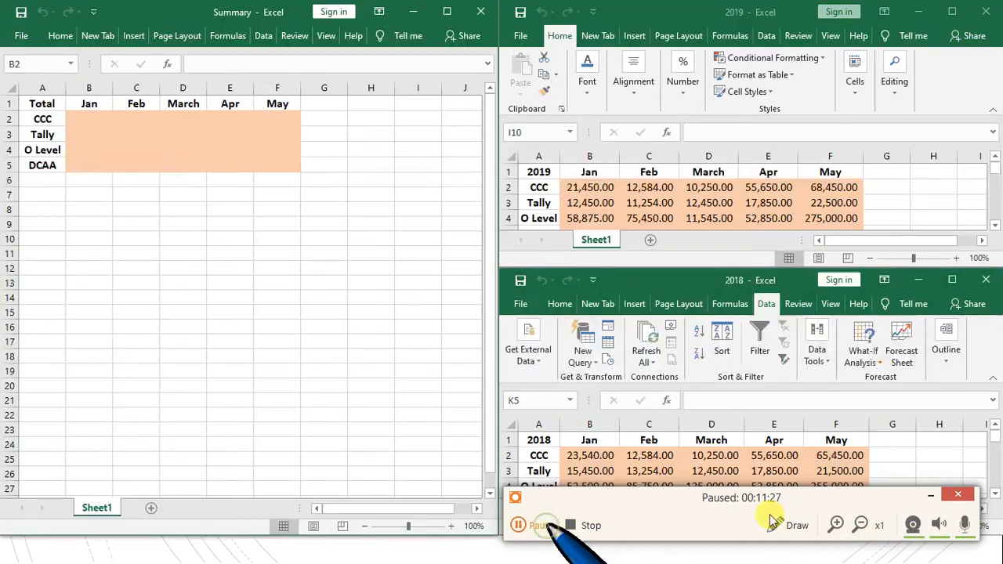
pyautogui.click(926, 497)
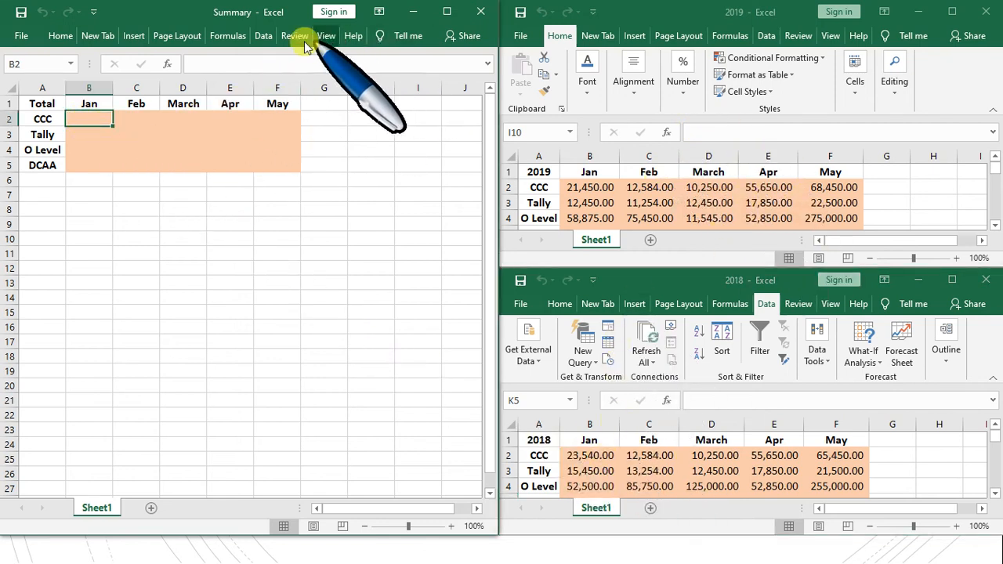
# Step: Start a Consolidate operation in the Summary workbook and add range B2:F4 from Sheet1 of 2019.xlsx as a reference
pyautogui.click(264, 38)
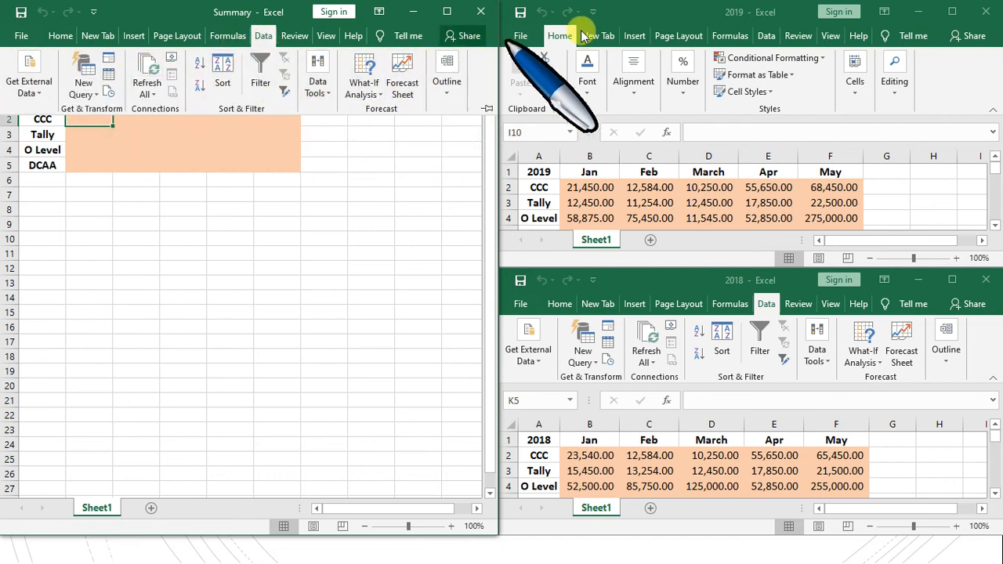
pyautogui.click(318, 86)
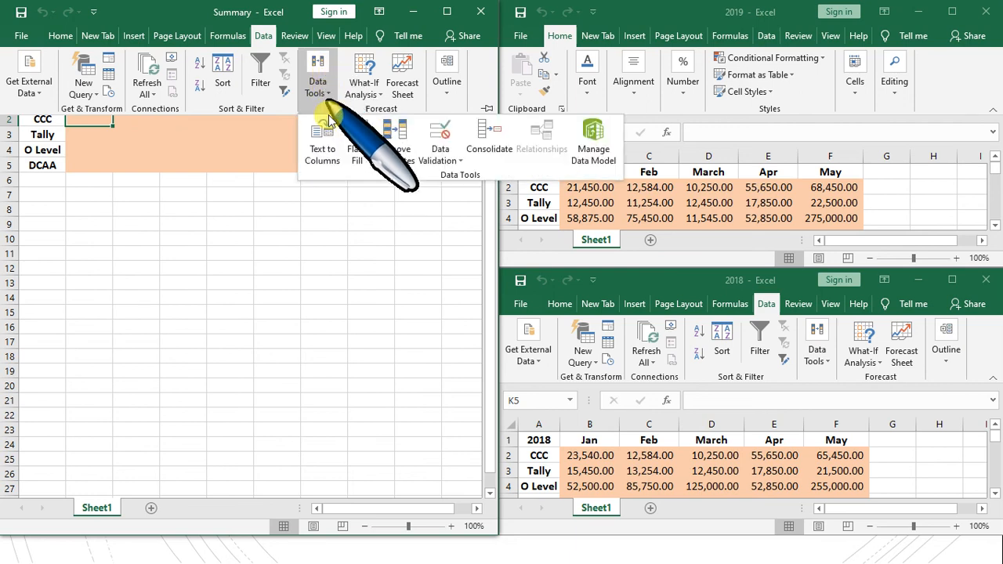
pyautogui.click(481, 151)
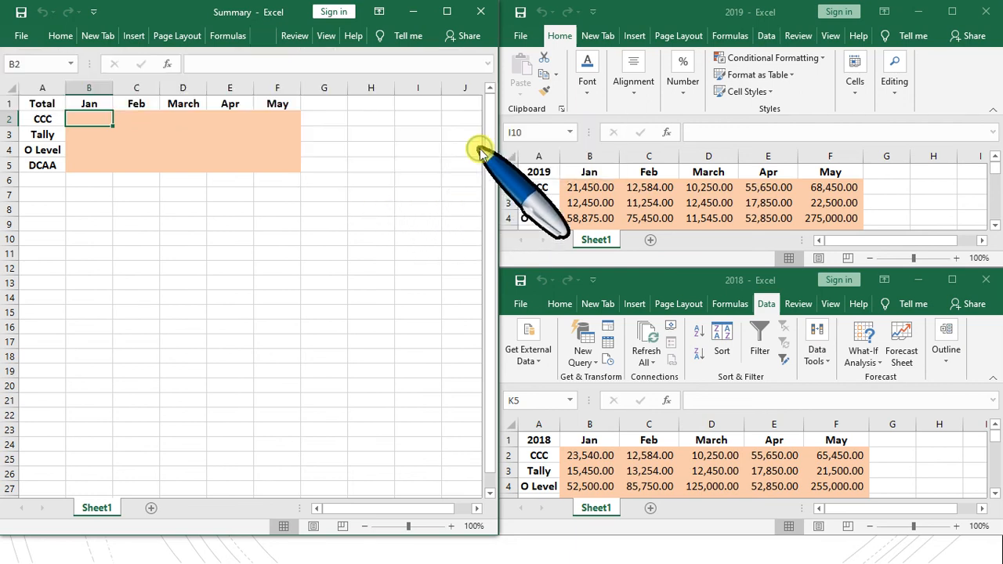
pyautogui.moveTo(485, 162); pyautogui.dragTo(325, 233)
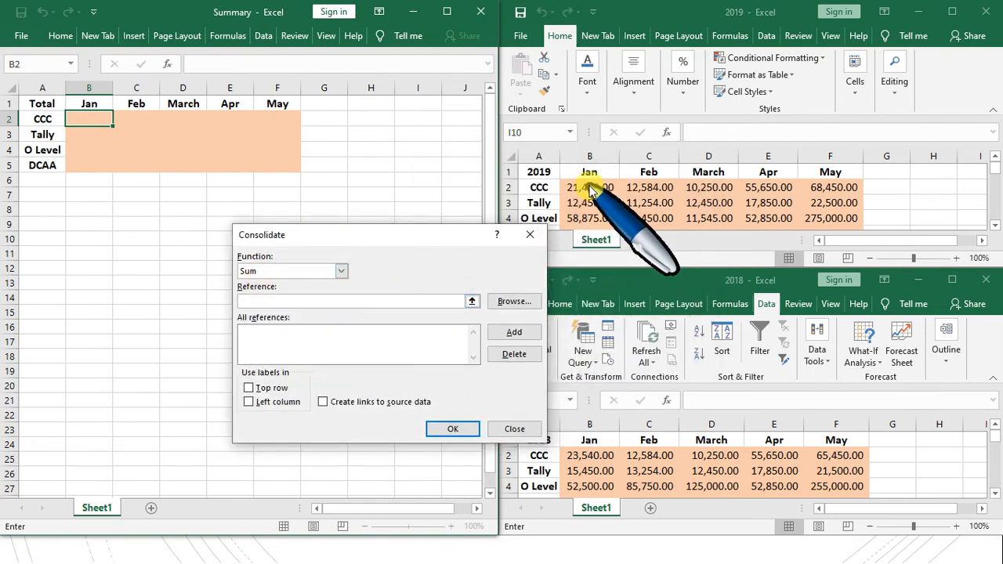
pyautogui.click(346, 301)
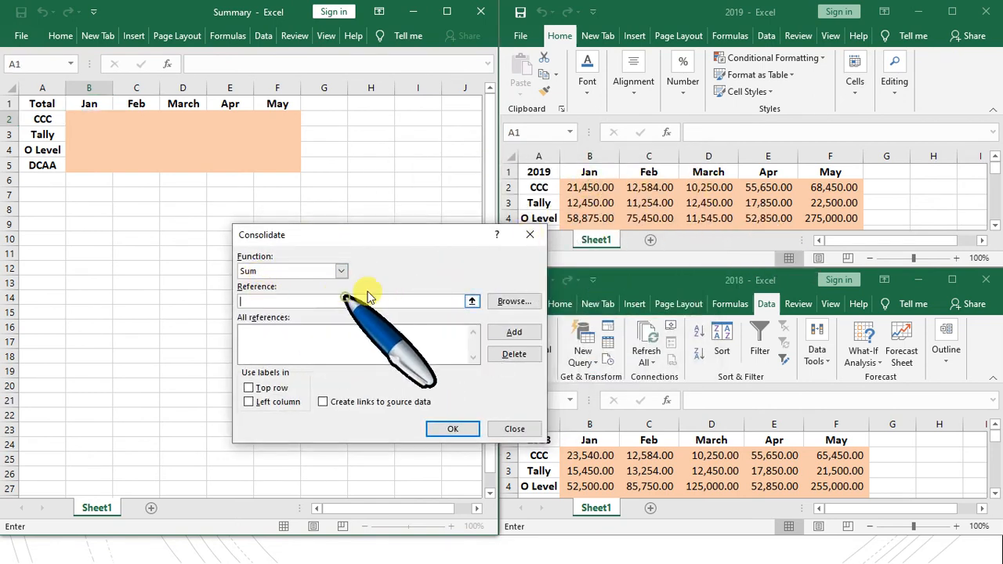
pyautogui.moveTo(585, 188); pyautogui.dragTo(811, 218)
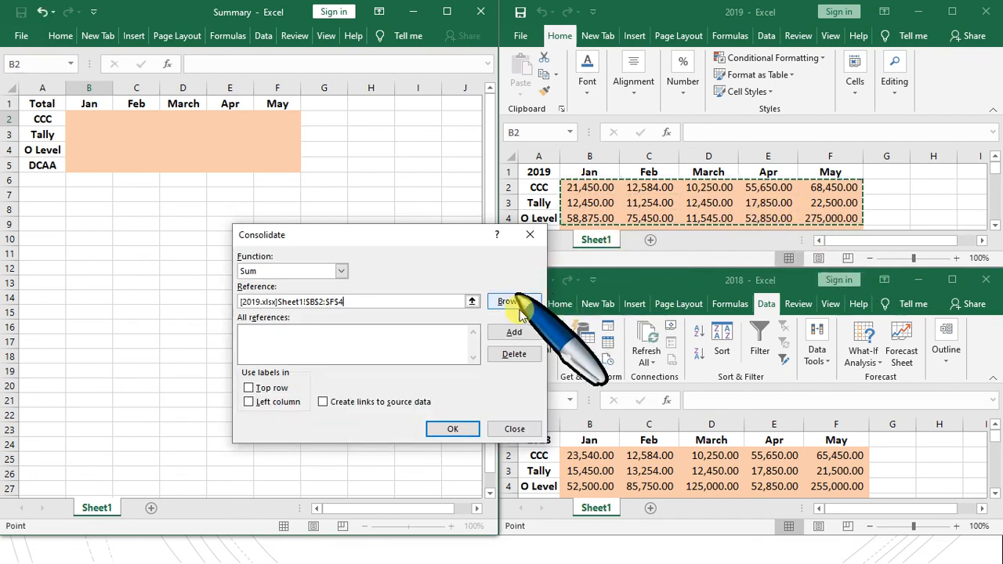
pyautogui.click(514, 332)
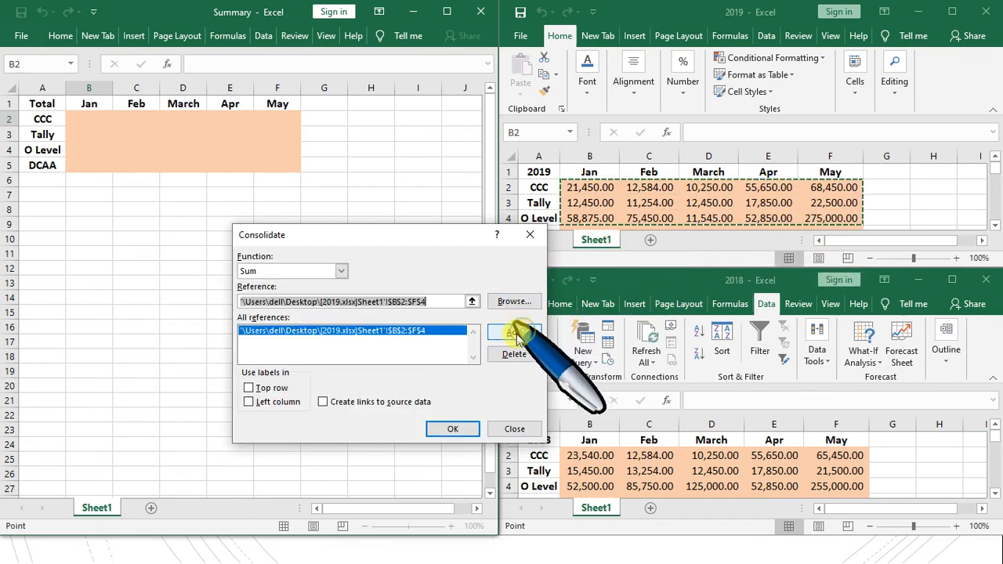
# Step: Add range B2:F4 from Sheet1 of 2018.xlsx as a second reference and run the Sum consolidation into the Summary workbook
pyautogui.click(611, 457)
pyautogui.moveTo(602, 454); pyautogui.dragTo(819, 488)
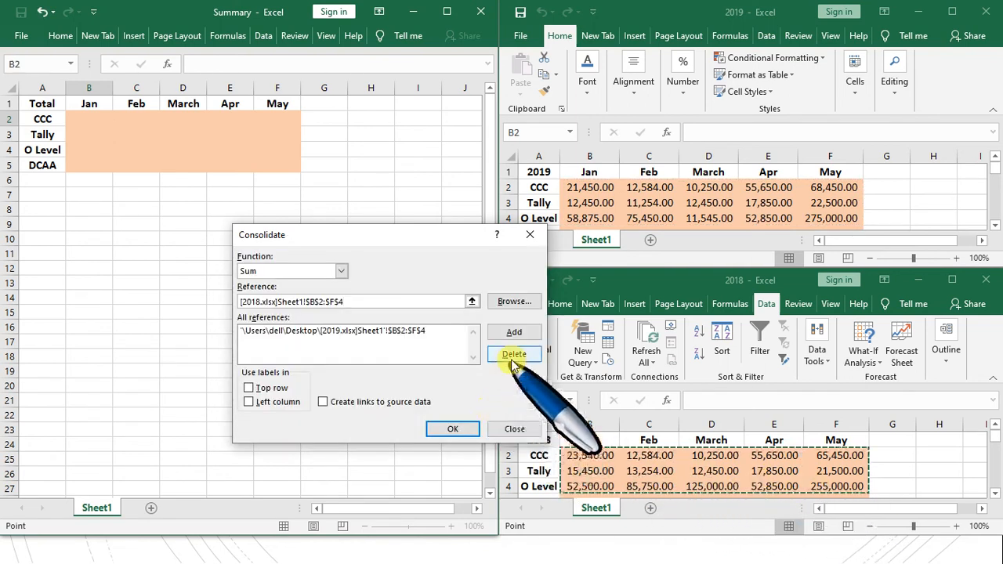
pyautogui.click(513, 333)
pyautogui.click(453, 428)
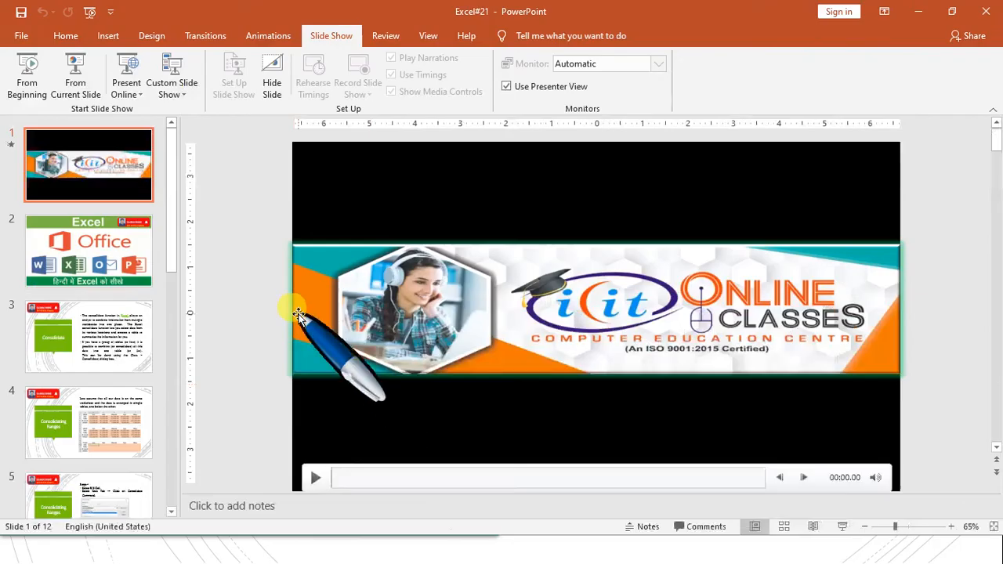